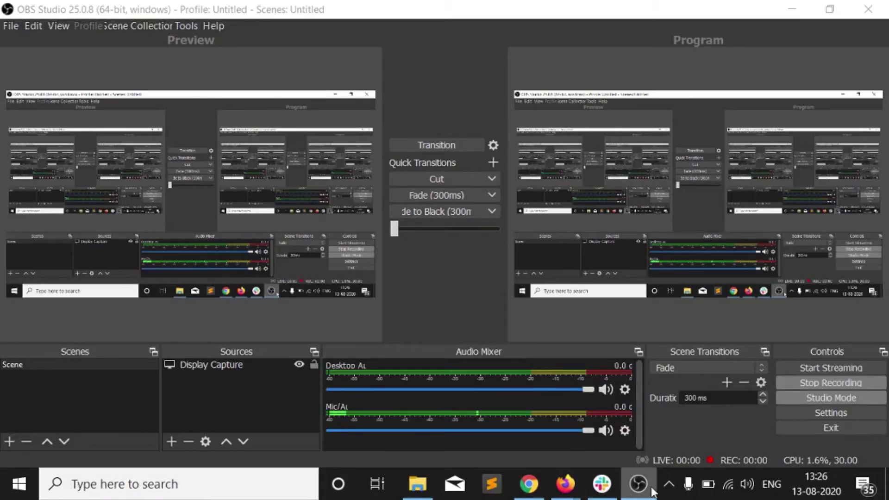
- Minimize OBS Studio to reveal the Universal USB Installer download page in Firefox
click(652, 490)
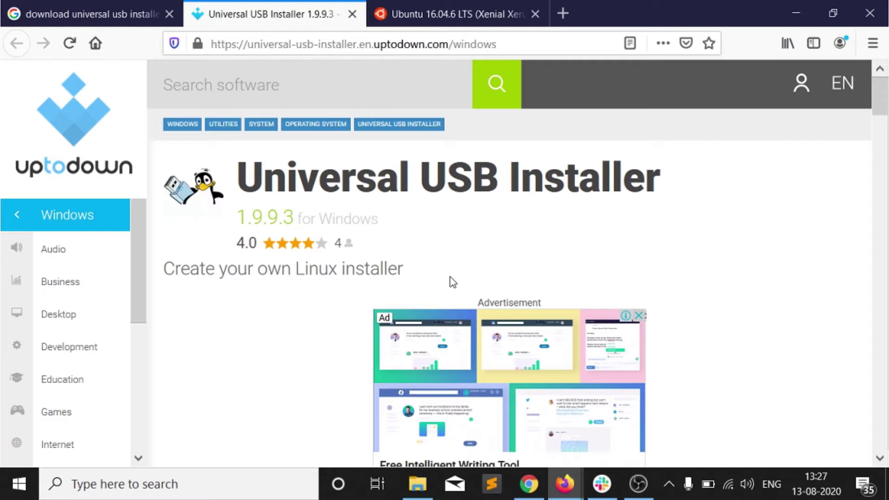
- Scroll the Uptodown page to the Latest version 1.9.9.3 download banner
scroll(407, 257, down, 5)
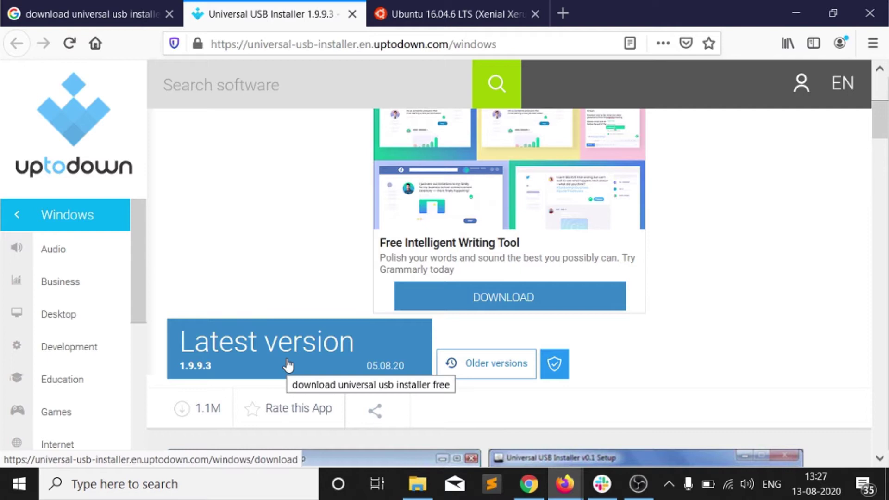
scroll(288, 365, down, 3)
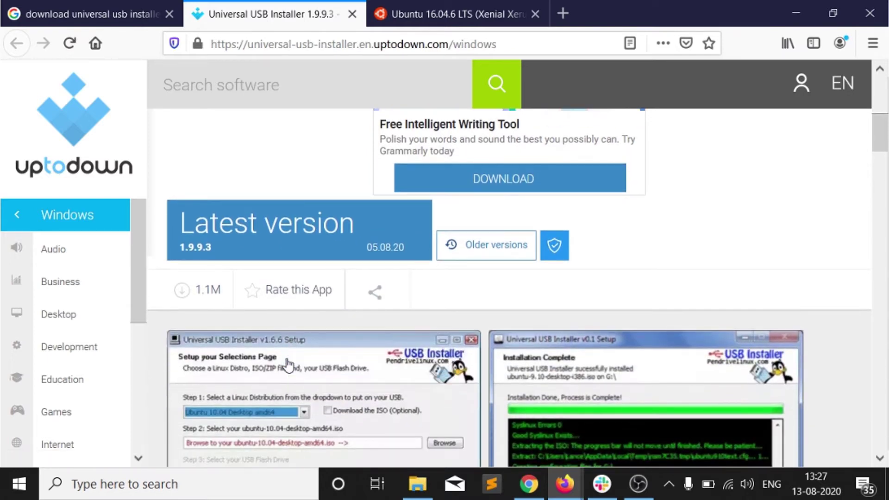
scroll(288, 366, down, 3)
scroll(287, 366, up, 5)
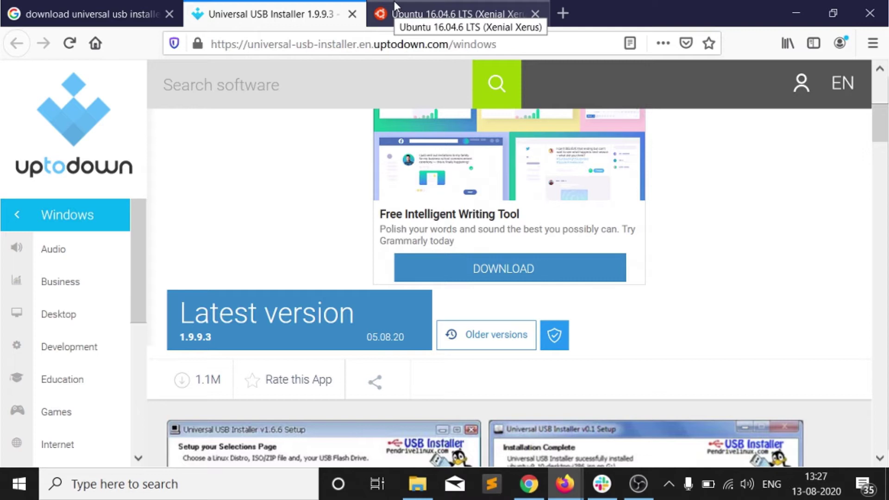
- Switch to the Ubuntu 16.04.6 releases page and select the 32-bit PC (i386) desktop image heading
click(395, 7)
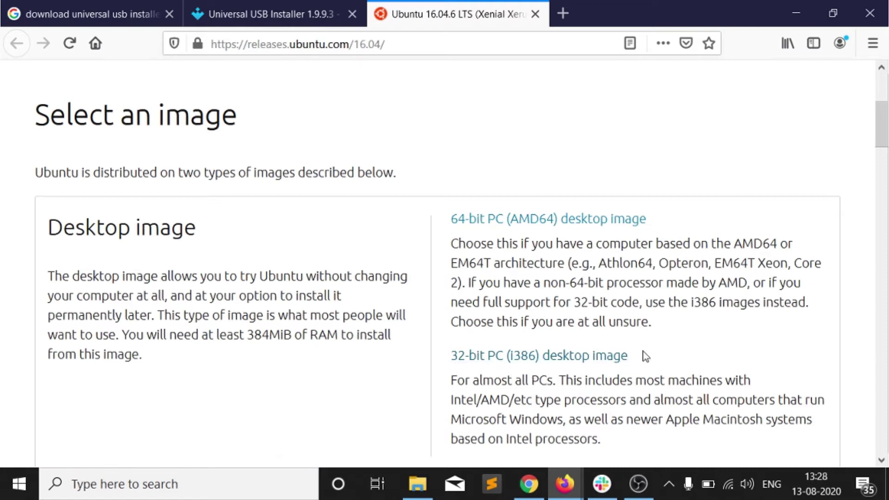
triple_click(651, 362)
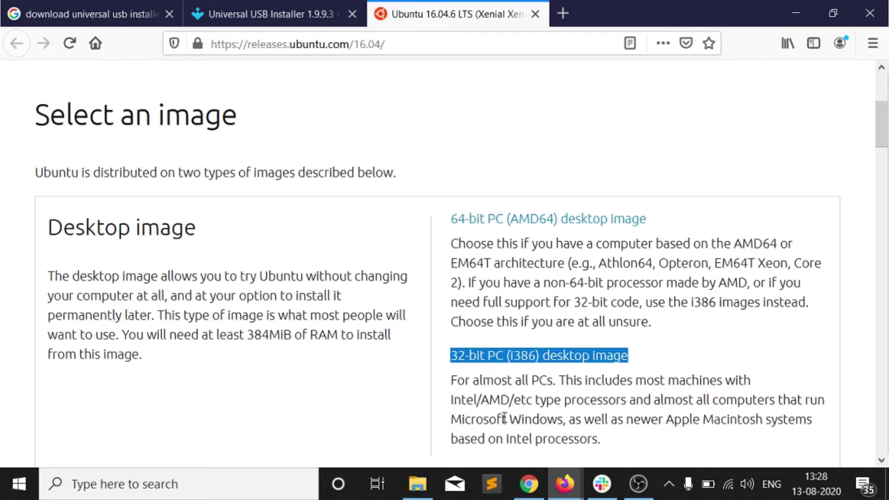
- Bring the This PC window to the front and select the UUI (E:) USB drive
click(317, 4)
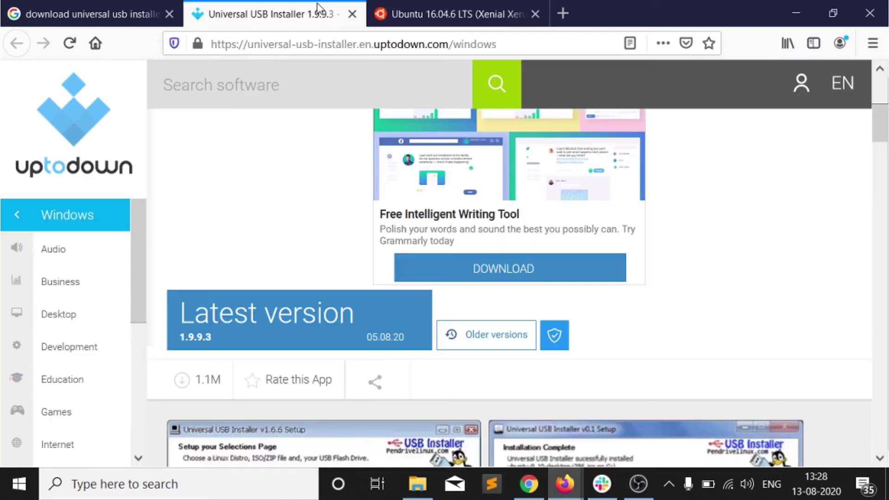
mouse_move(410, 485)
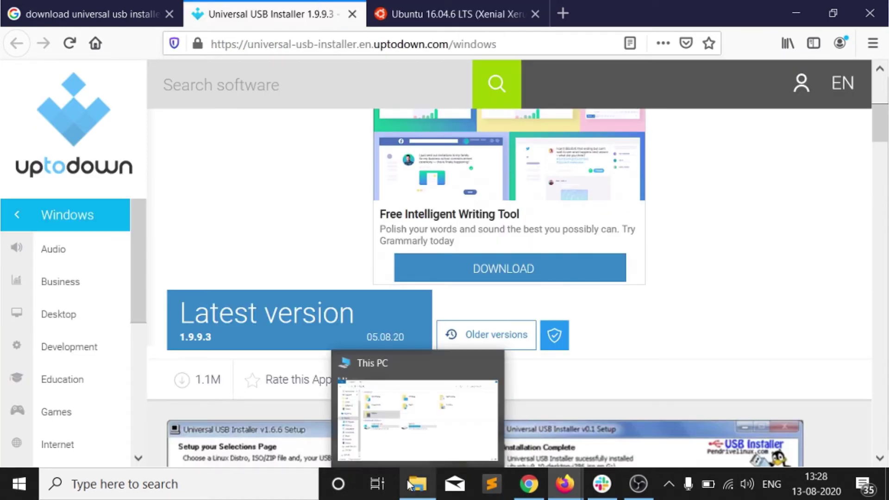
click(449, 415)
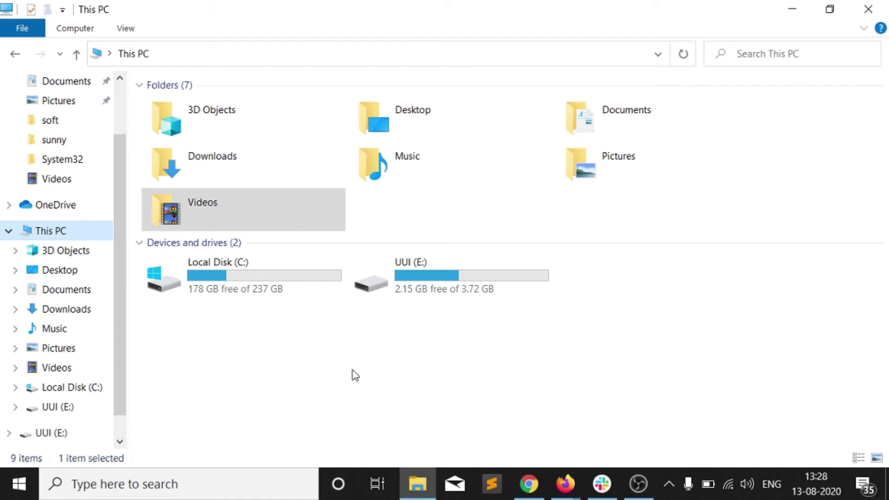
click(435, 283)
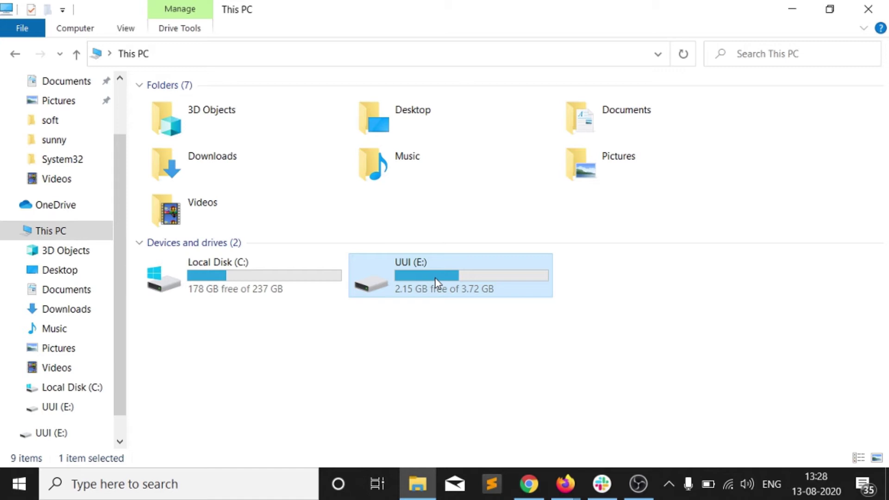
- Quick-format the UUI (E:) drive as FAT32, confirming the data-loss and in-use warnings
right_click(436, 280)
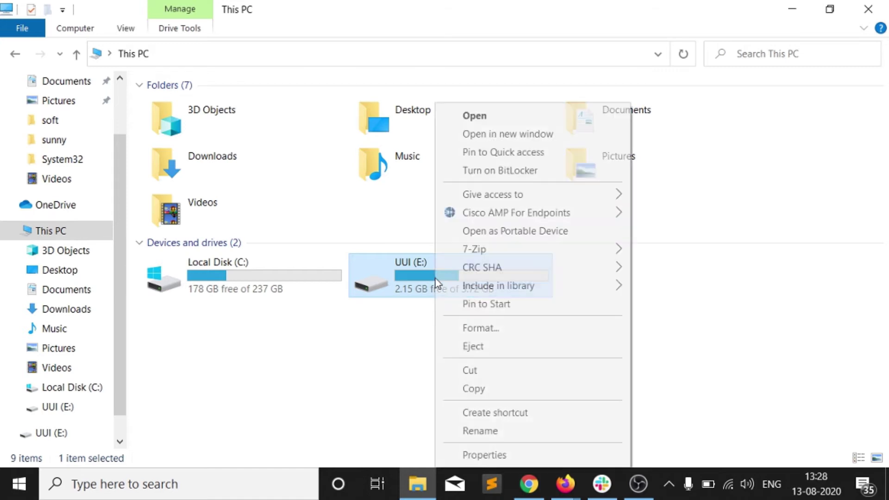
click(510, 327)
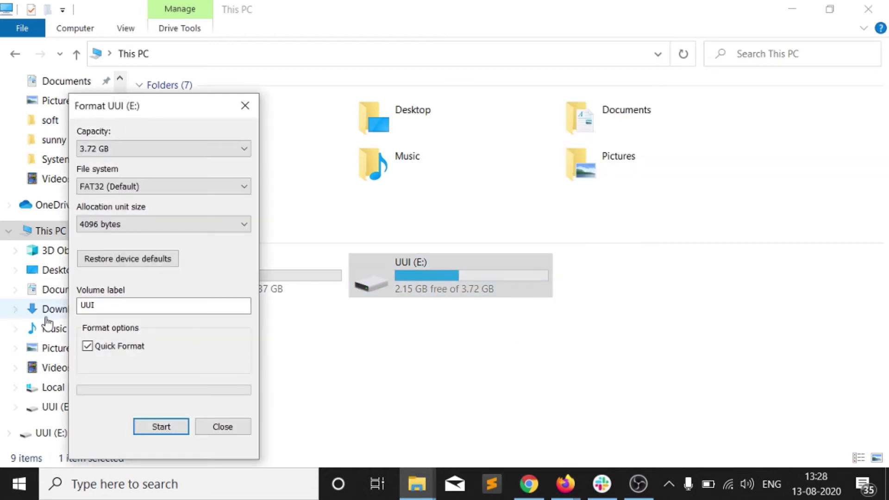
click(170, 432)
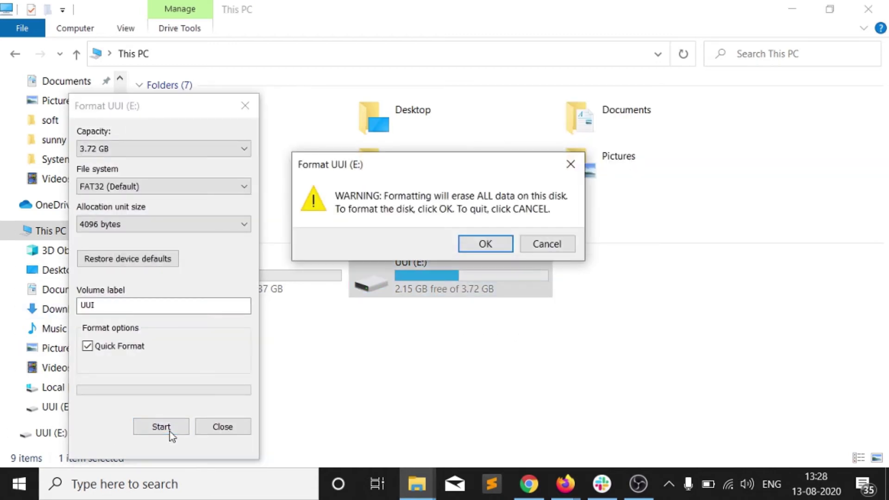
click(491, 246)
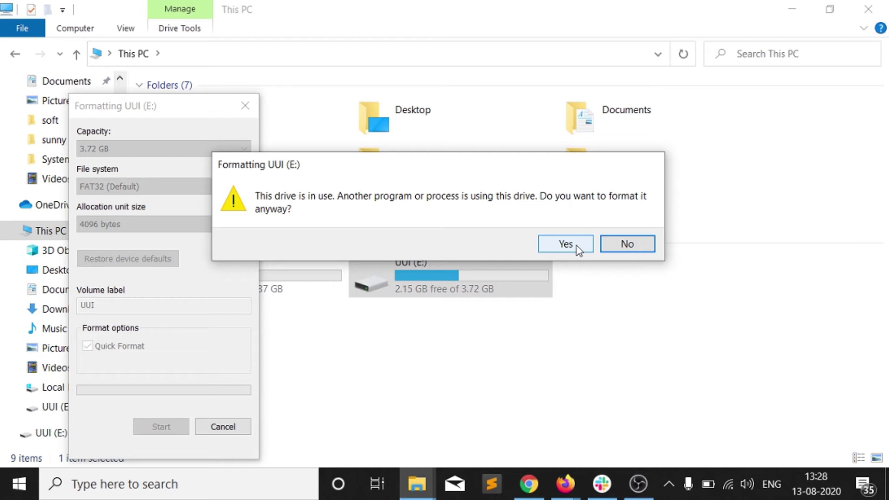
click(577, 249)
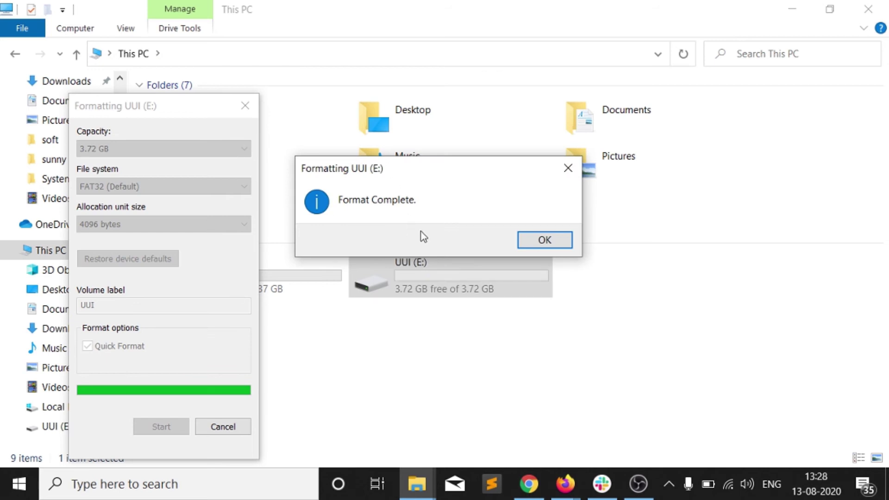
click(537, 243)
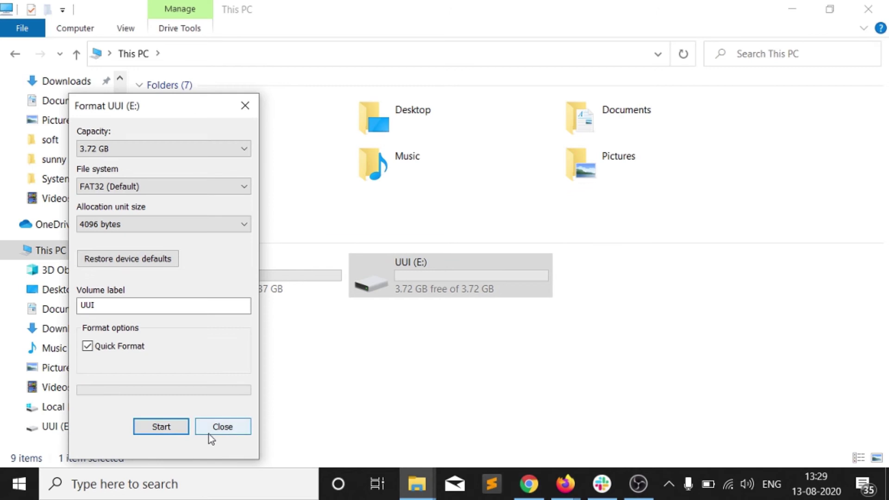
click(209, 432)
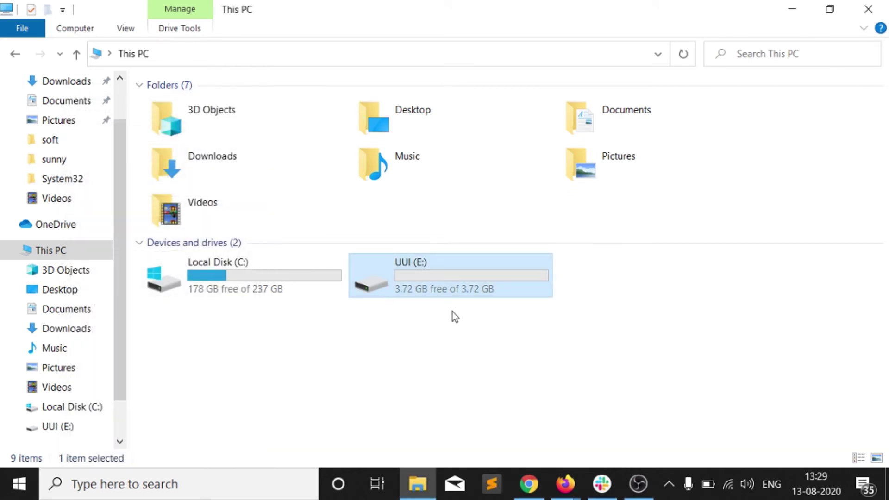
- Search Windows for 'univer' and launch universal-usb-installer-1-9-9-3.exe
mouse_move(423, 284)
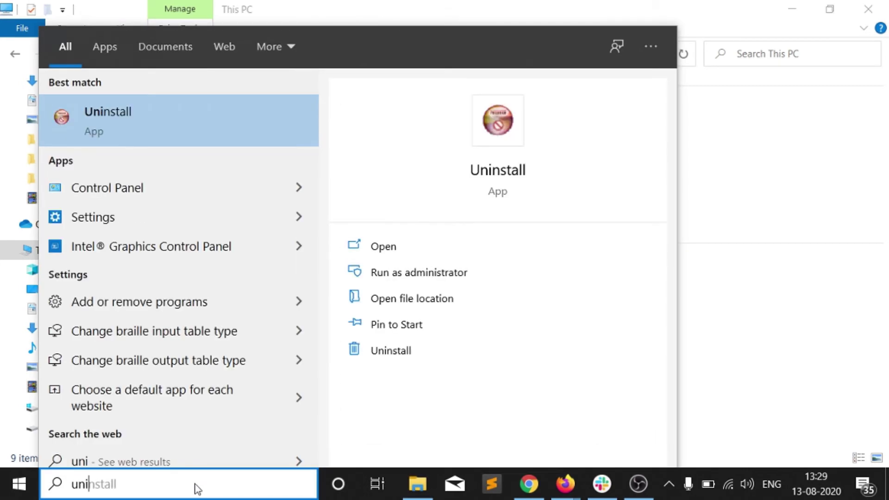
text(ver)
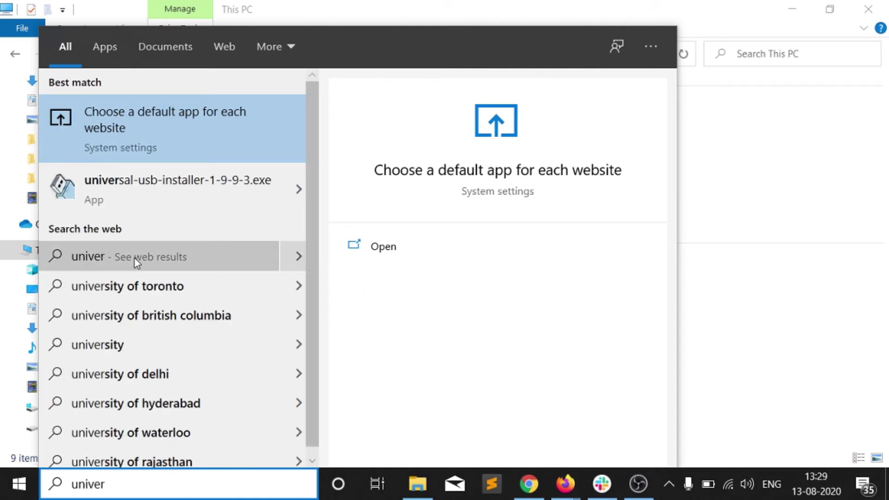
click(143, 199)
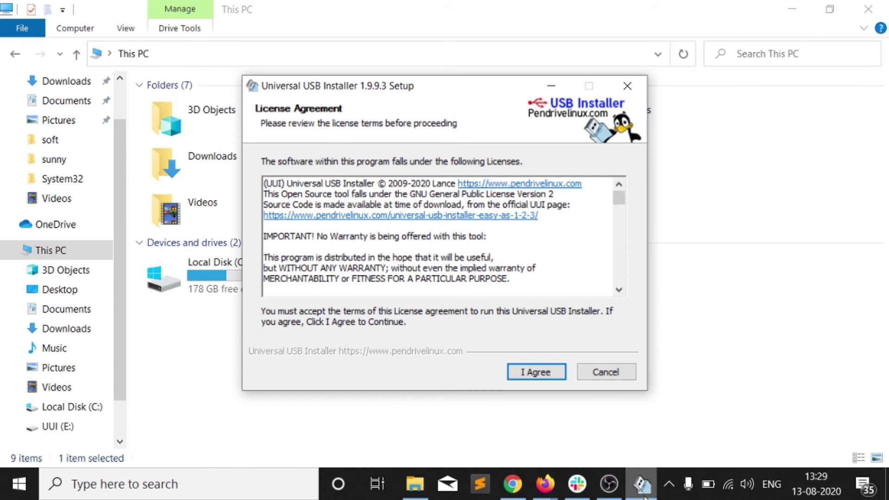
- Accept the licence agreement and pick Ubuntu from the Step 1 distribution list
click(523, 373)
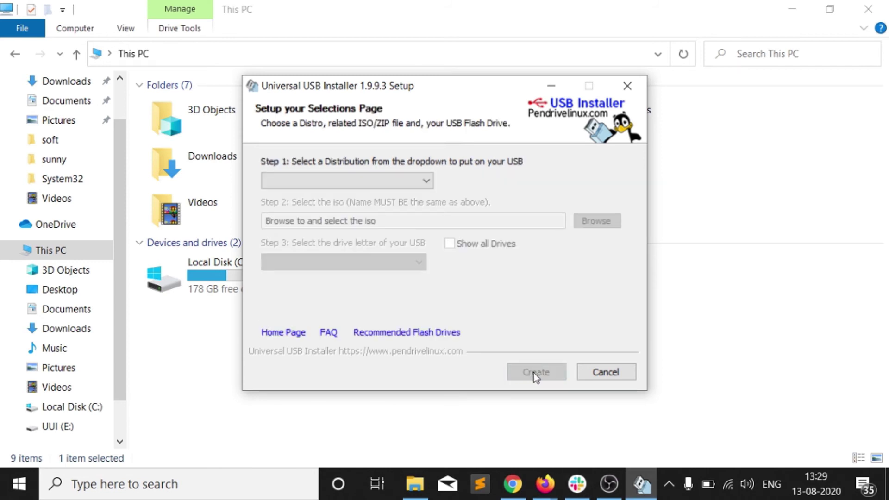
click(424, 184)
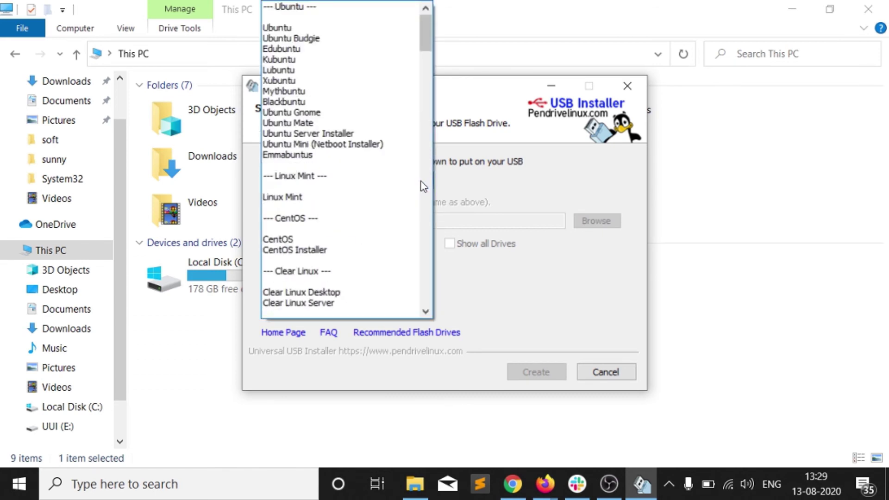
click(494, 193)
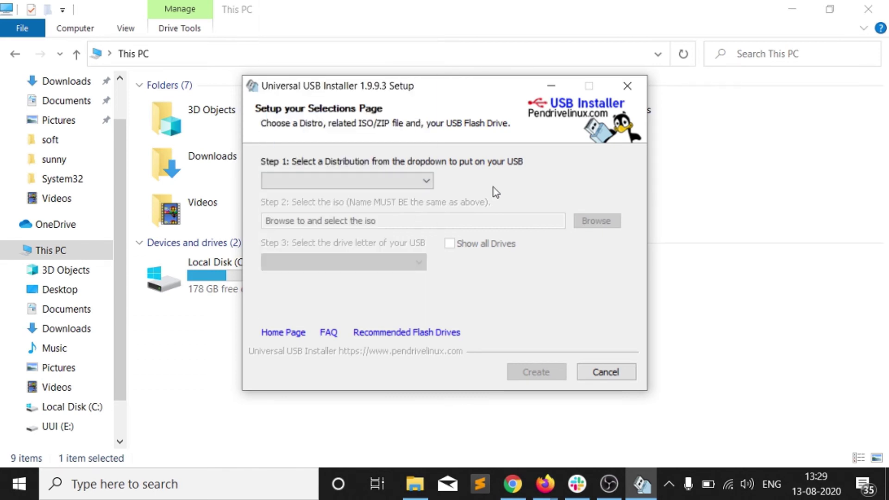
click(393, 183)
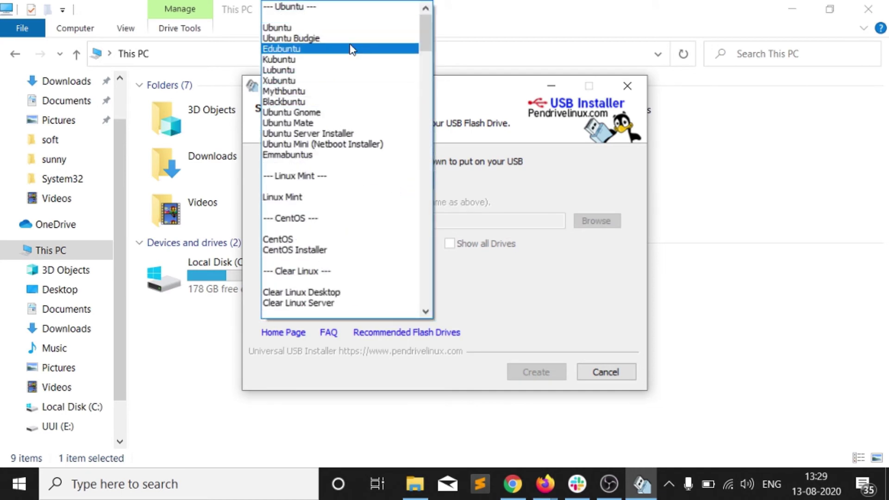
scroll(341, 201, down, 1)
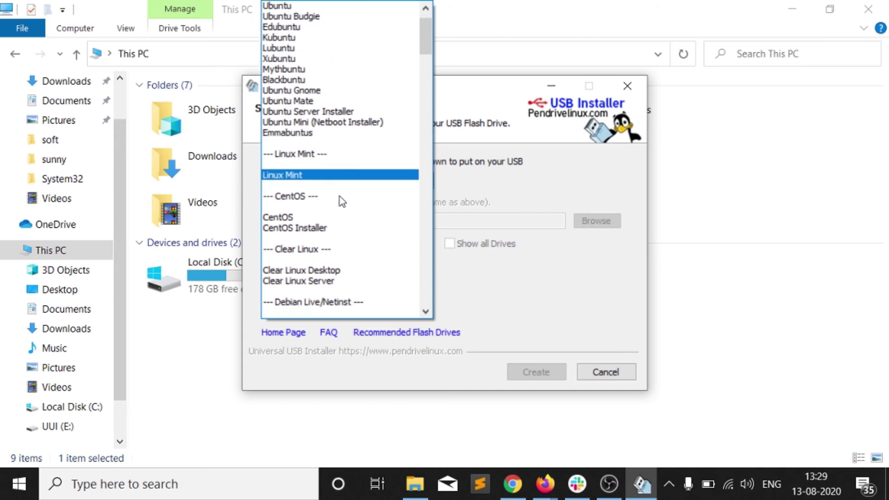
scroll(342, 201, down, 7)
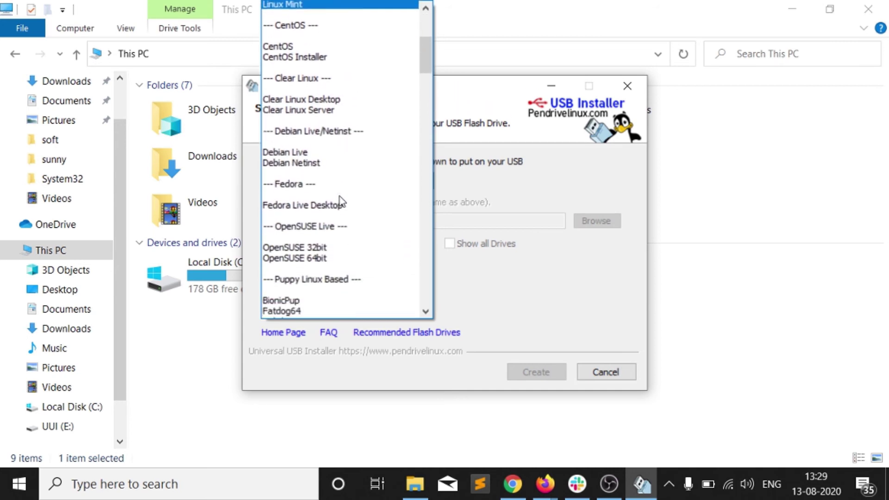
scroll(341, 201, up, 6)
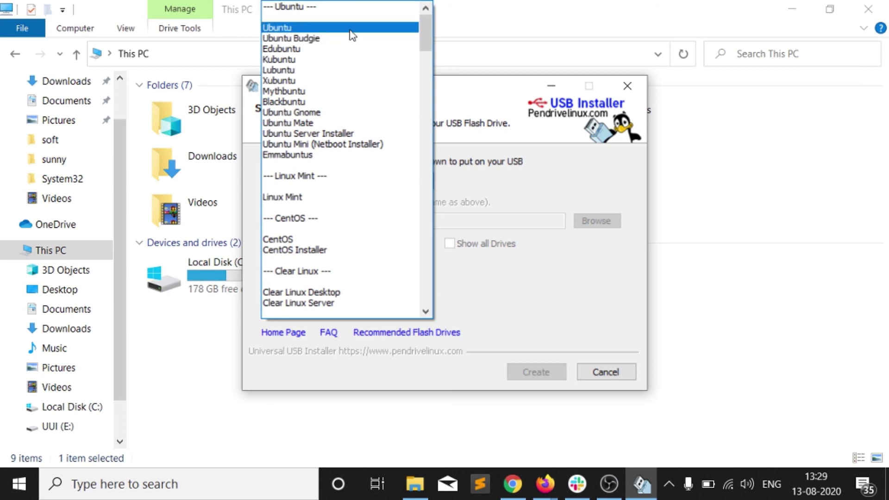
click(350, 29)
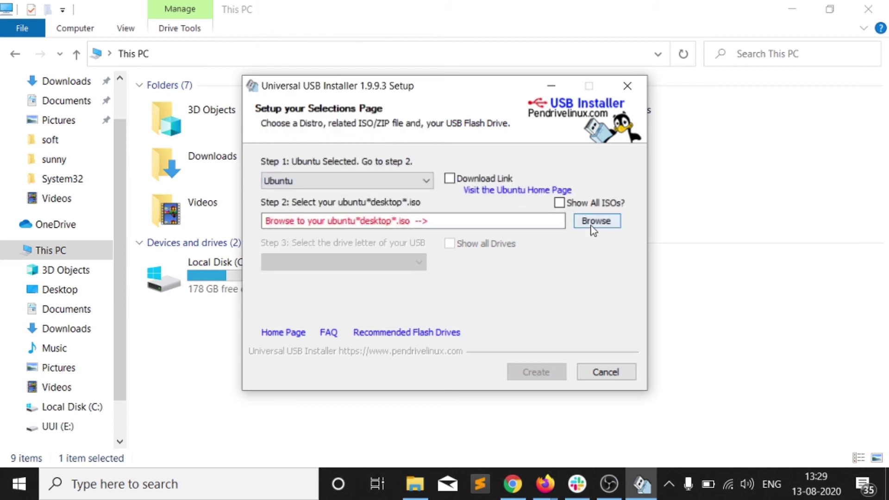
- Load ubuntu-16.04.6-desktop-i386.iso from C:\olx\soft as the Step 2 ISO
click(591, 226)
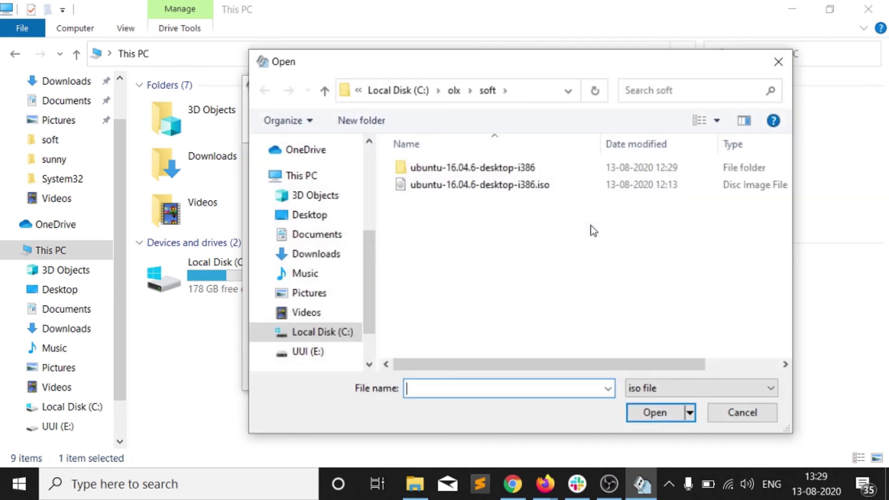
click(497, 187)
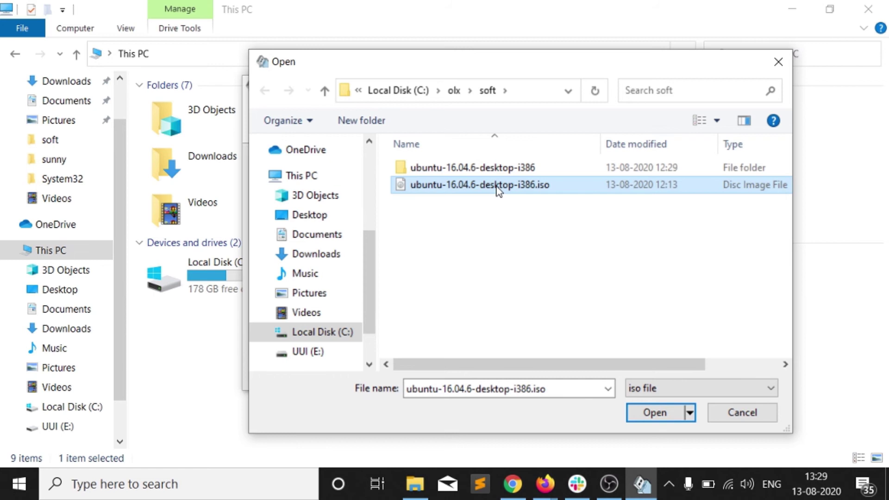
double_click(497, 185)
click(358, 259)
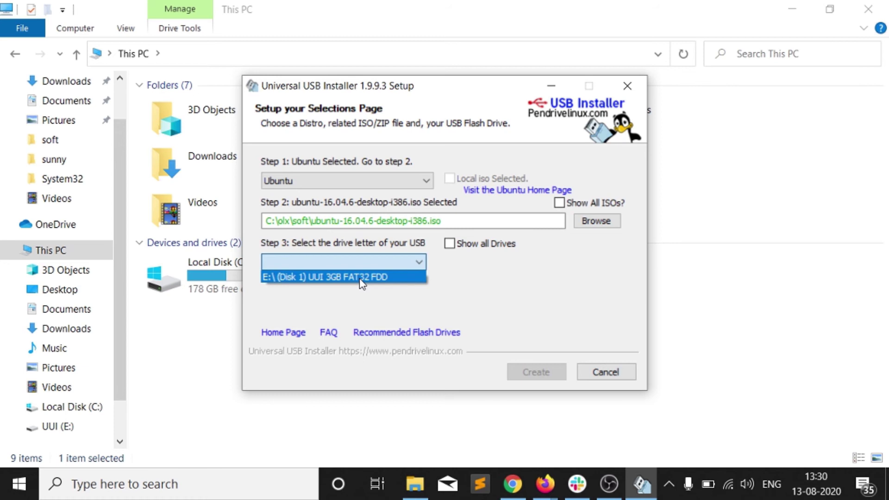
- Choose drive E: as the target and start writing Ubuntu 16.04.6 i386, confirming the overwrite
click(361, 277)
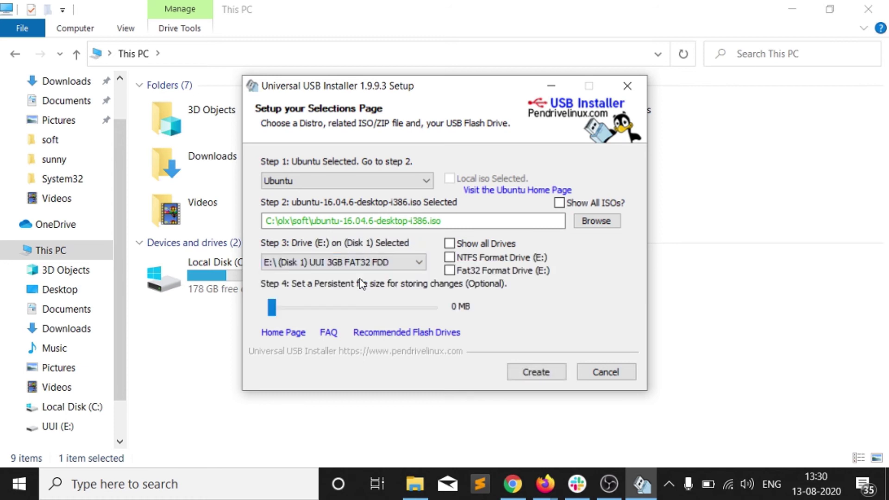
click(549, 372)
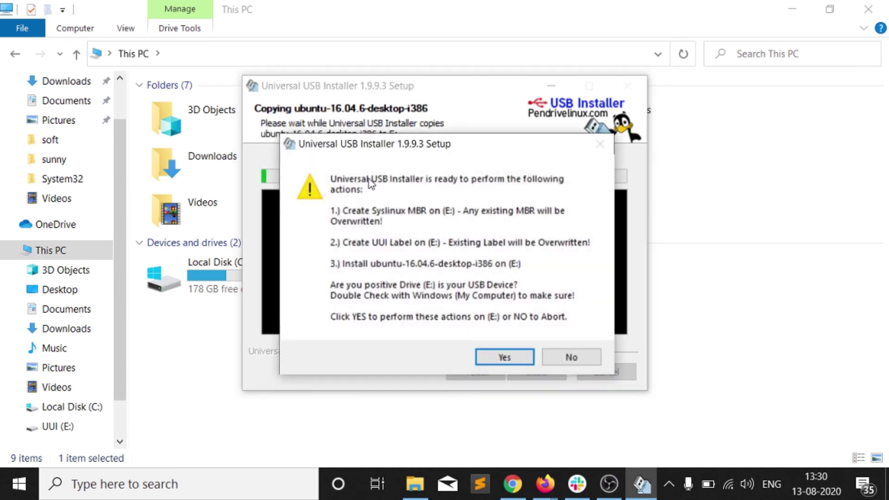
click(516, 357)
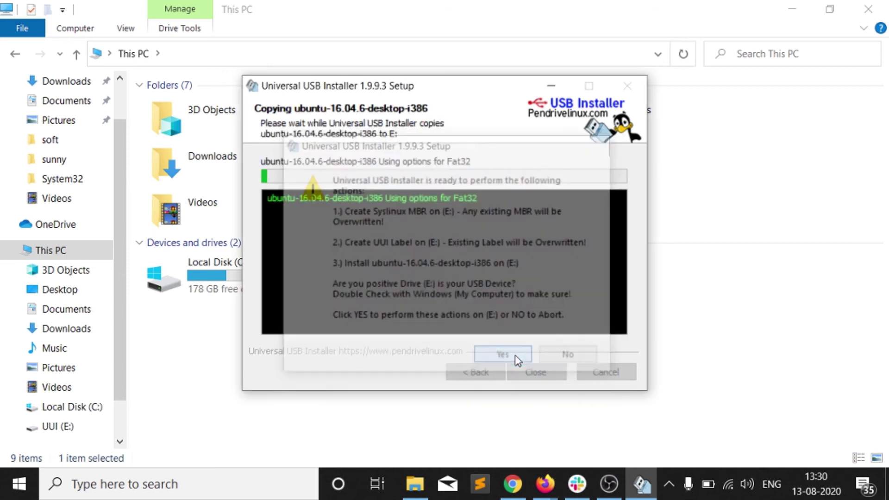